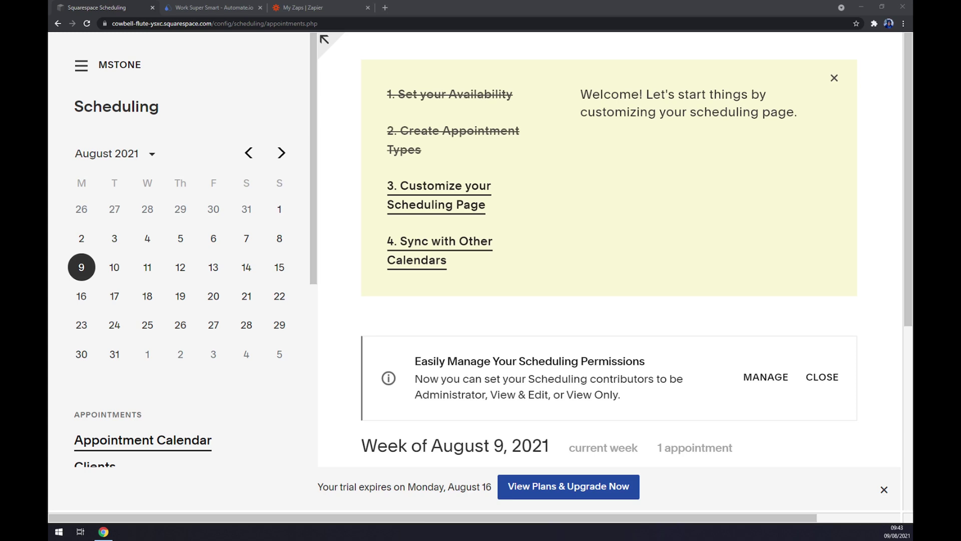
- Focus the browser, then open and close the Squarespace Scheduling navigation panel
left_click(124, 8)
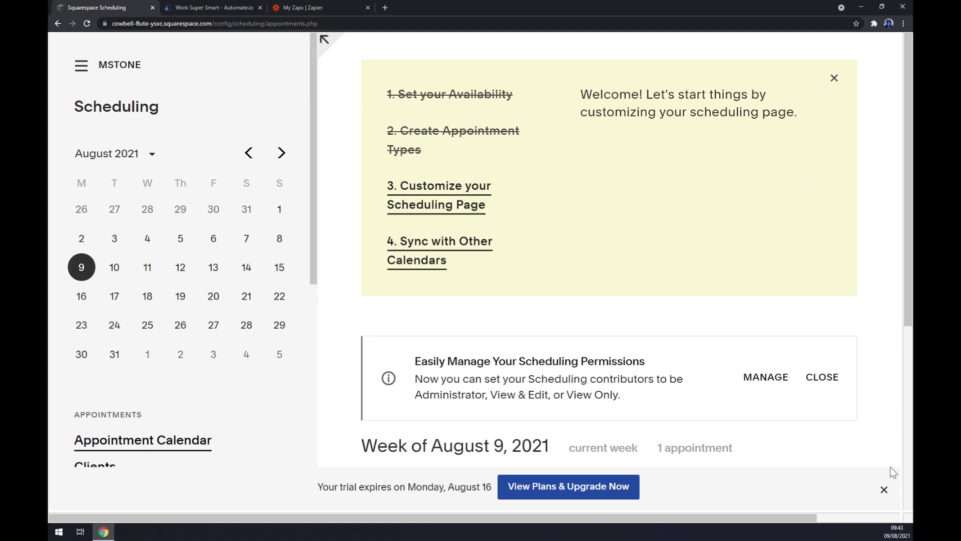
scroll(390, 152, "down", 1)
scroll(389, 152, "up", 1)
left_click(80, 71)
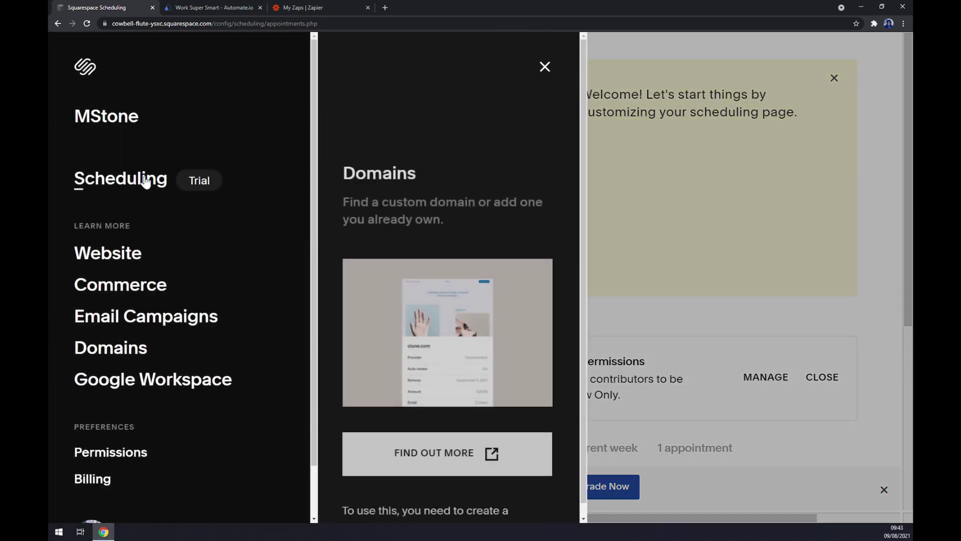
left_click(653, 47)
- In Automate.io, browse all integration categories, search 'acui' and open Acuity Scheduling
left_click(232, 7)
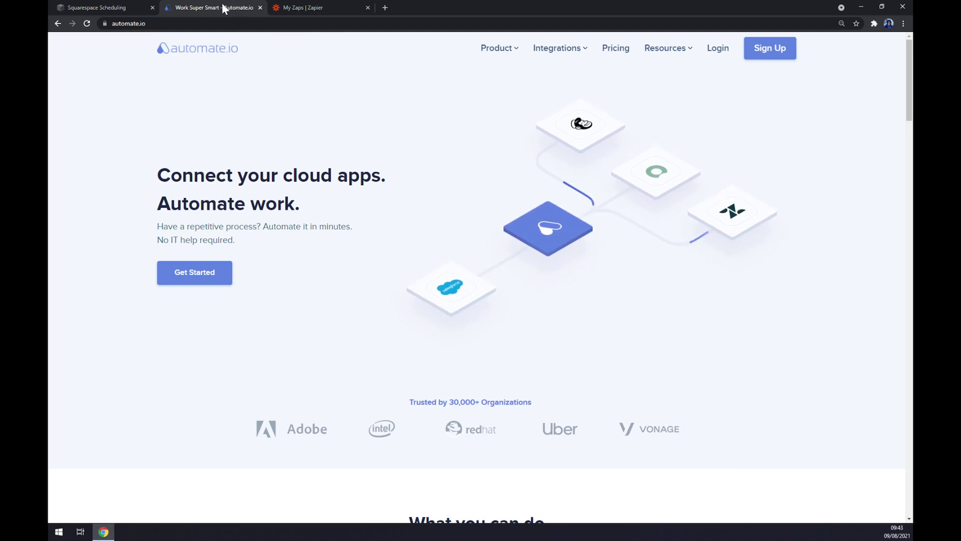
mouse_move(558, 60)
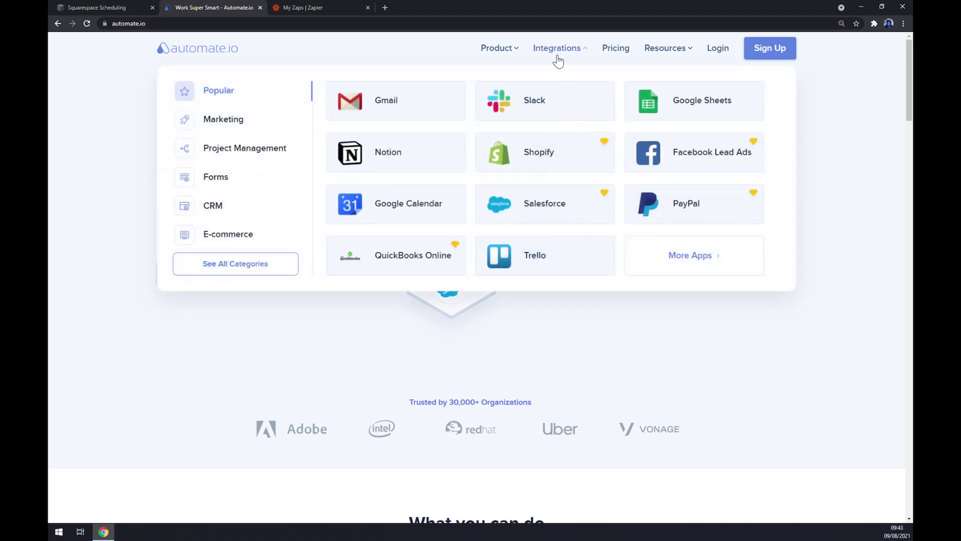
left_click(252, 270)
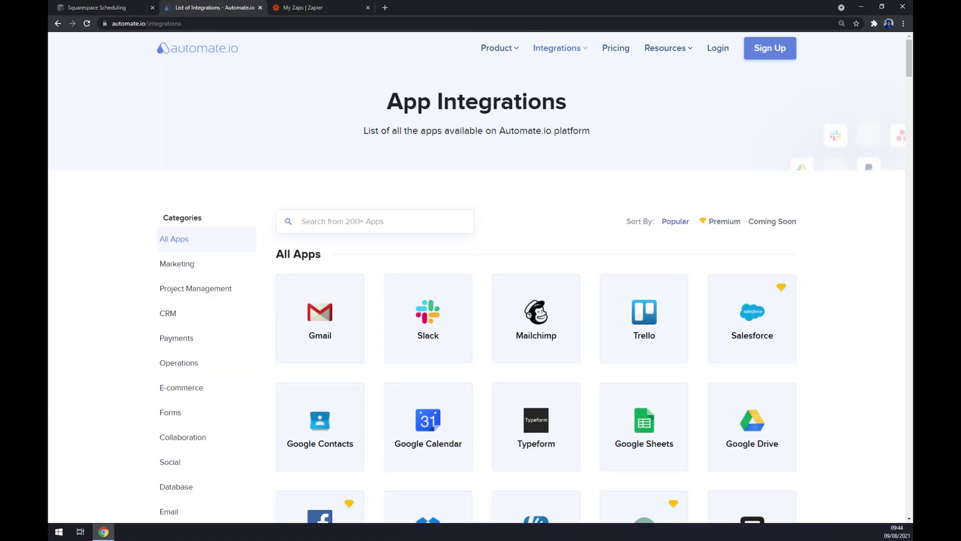
type("acui")
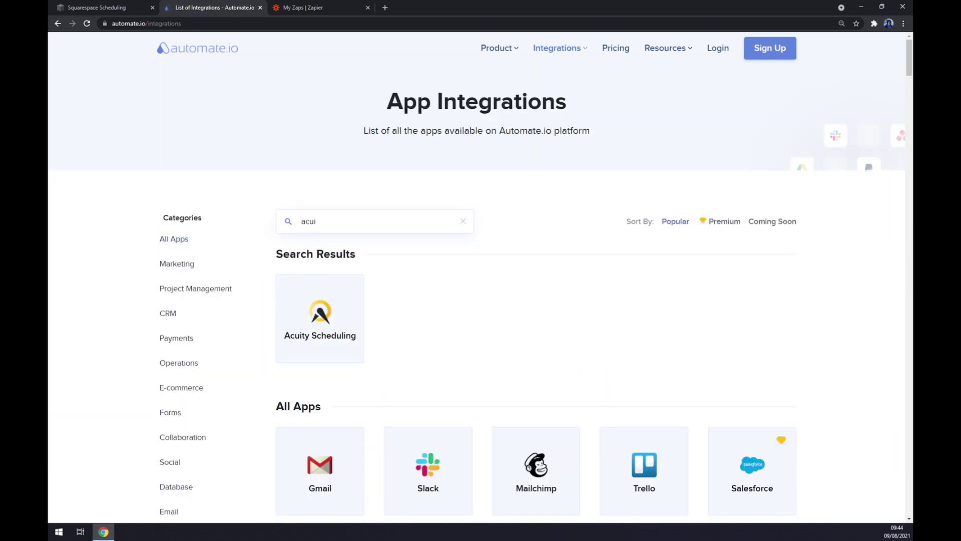
left_click(359, 302)
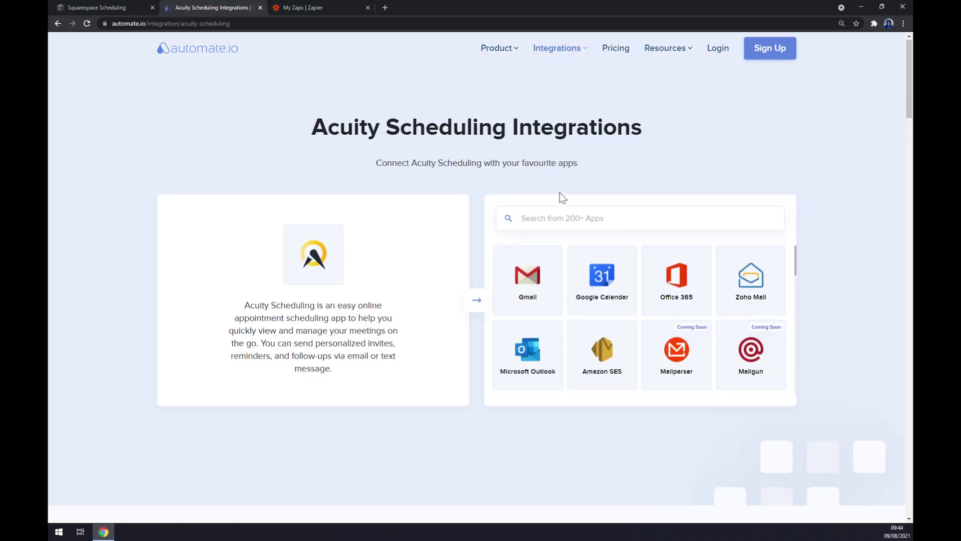
- Open the Acuity–QuickBooks Online integration page and choose New Appointment as the trigger
type("quick")
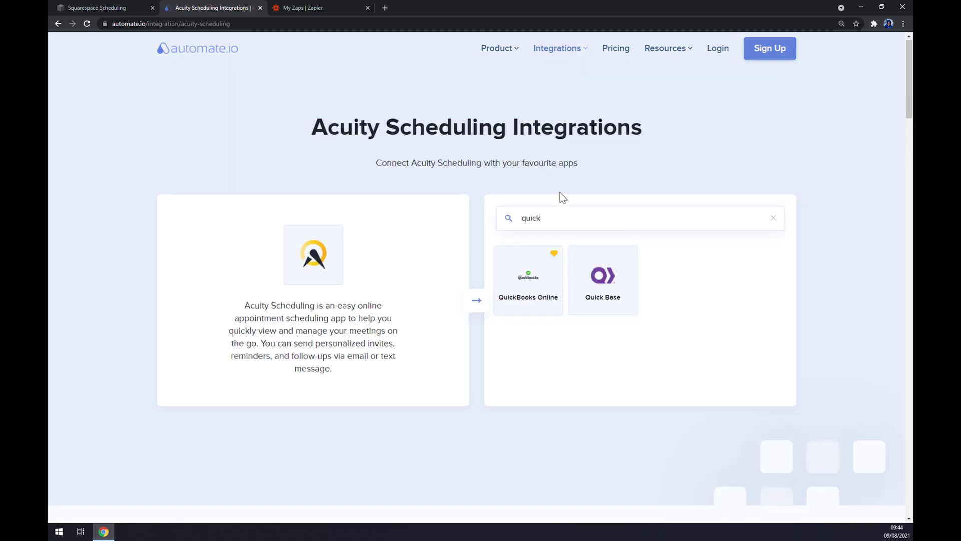
left_click(517, 258)
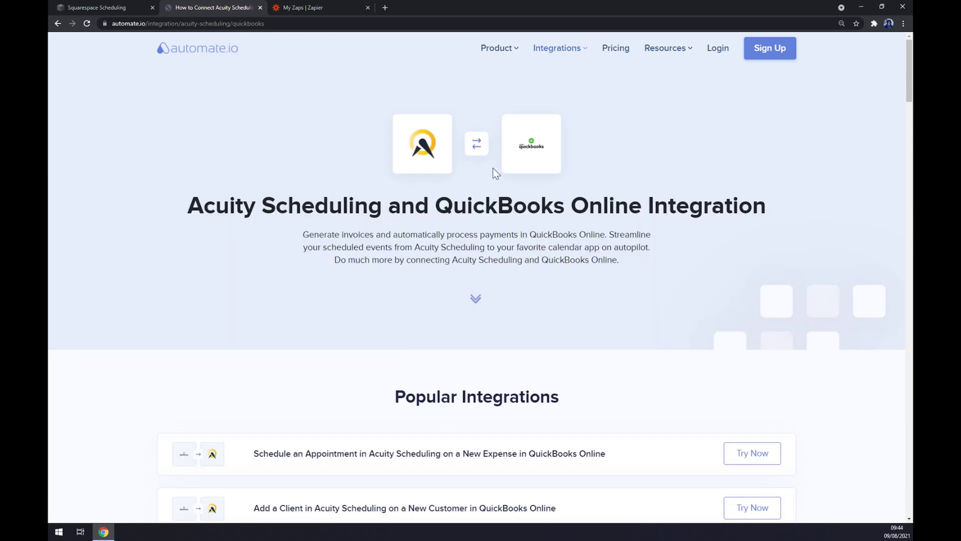
scroll(491, 170, "down", 5)
scroll(489, 160, "down", 4)
scroll(465, 152, "up", 5)
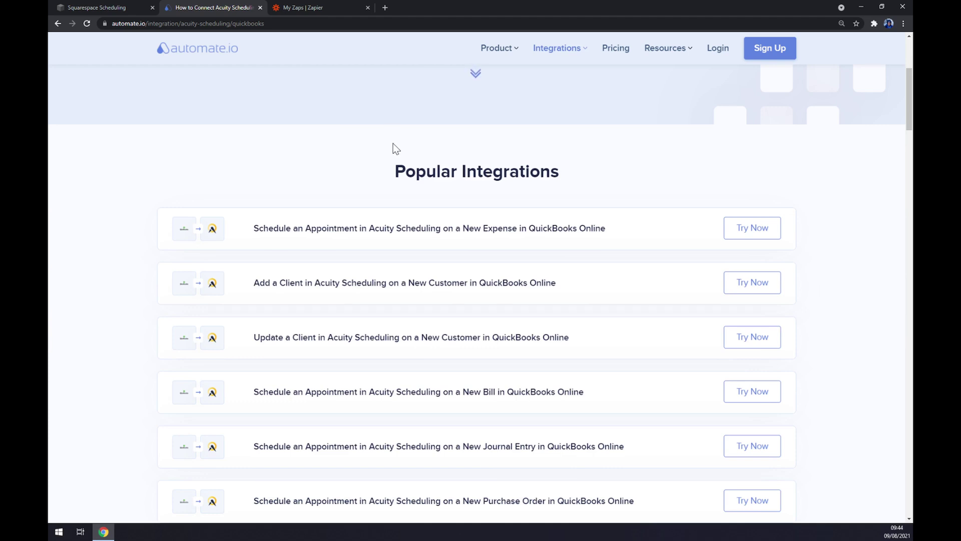
scroll(393, 143, "down", 1)
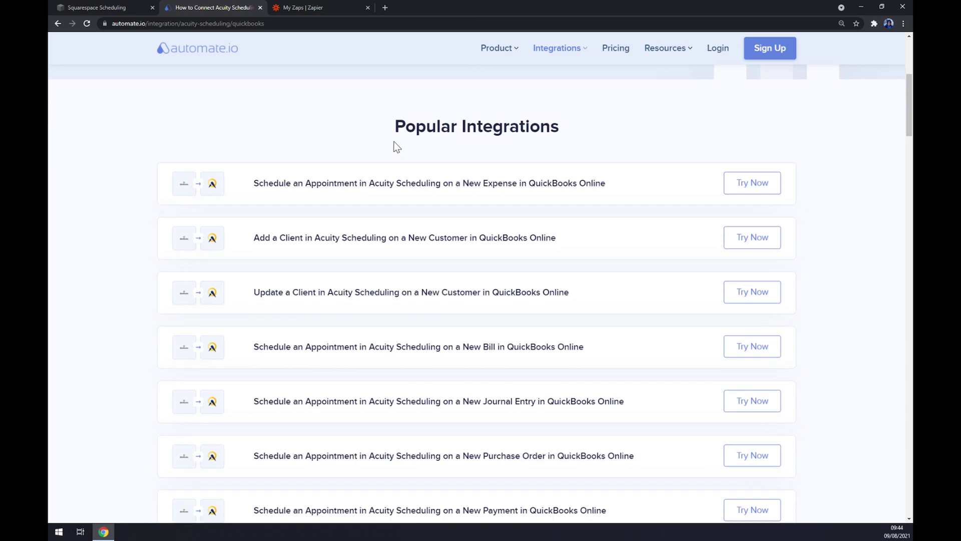
scroll(392, 145, "down", 10)
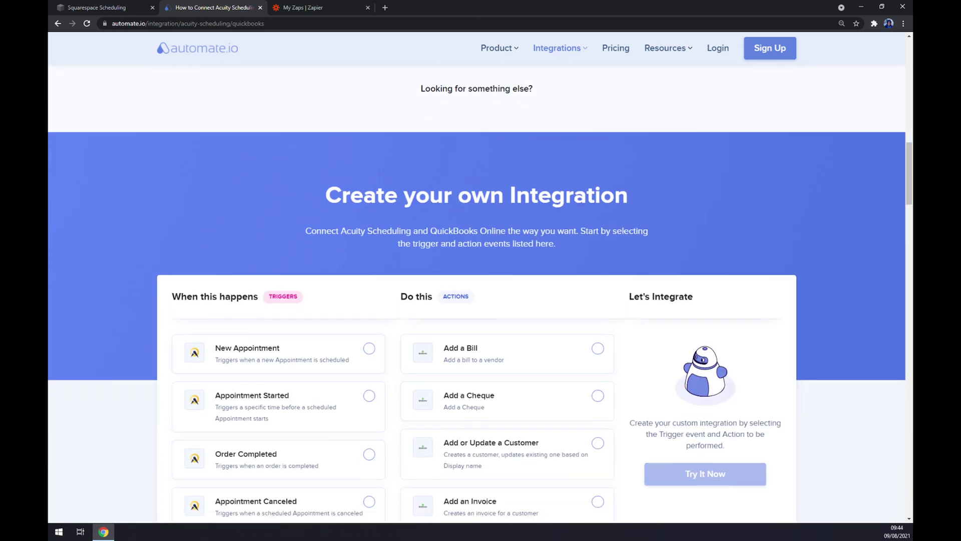
scroll(385, 211, "down", 4)
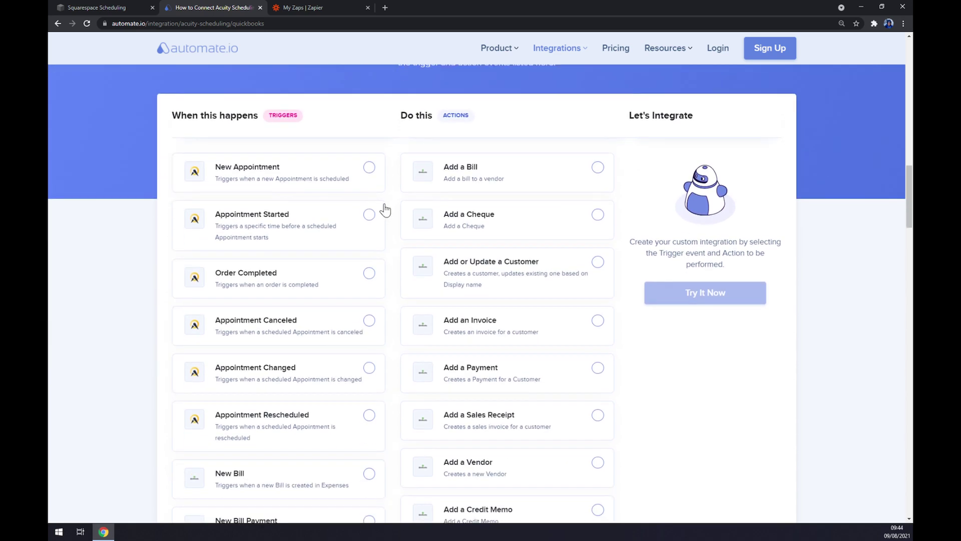
scroll(316, 198, "up", 2)
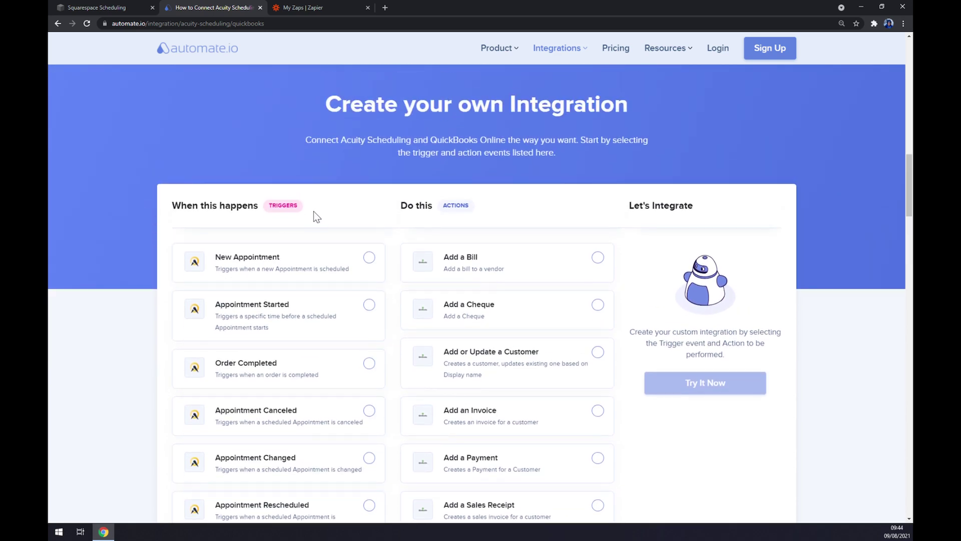
left_click_drag(309, 210, 291, 212)
scroll(350, 262, "down", 4)
scroll(343, 268, "up", 4)
scroll(221, 256, "down", 4)
scroll(240, 330, "up", 5)
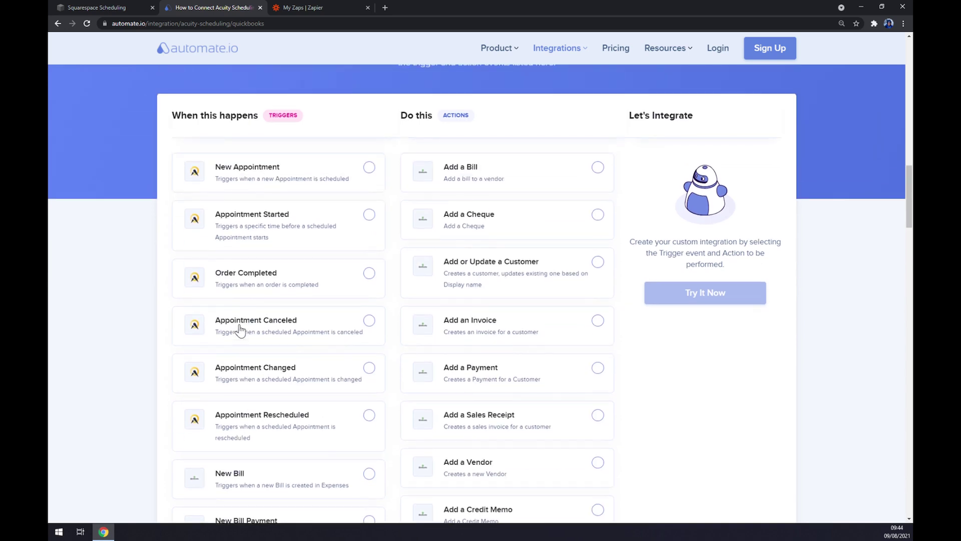
left_click(330, 186)
- Choose Add a Bill as the QuickBooks Online action
scroll(507, 146, "down", 15)
scroll(508, 229, "down", 10)
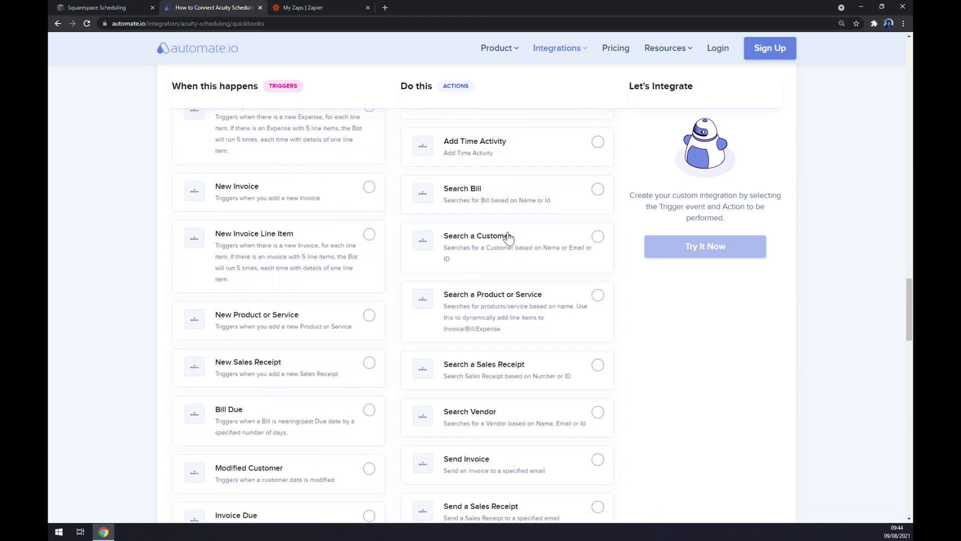
scroll(509, 233, "down", 5)
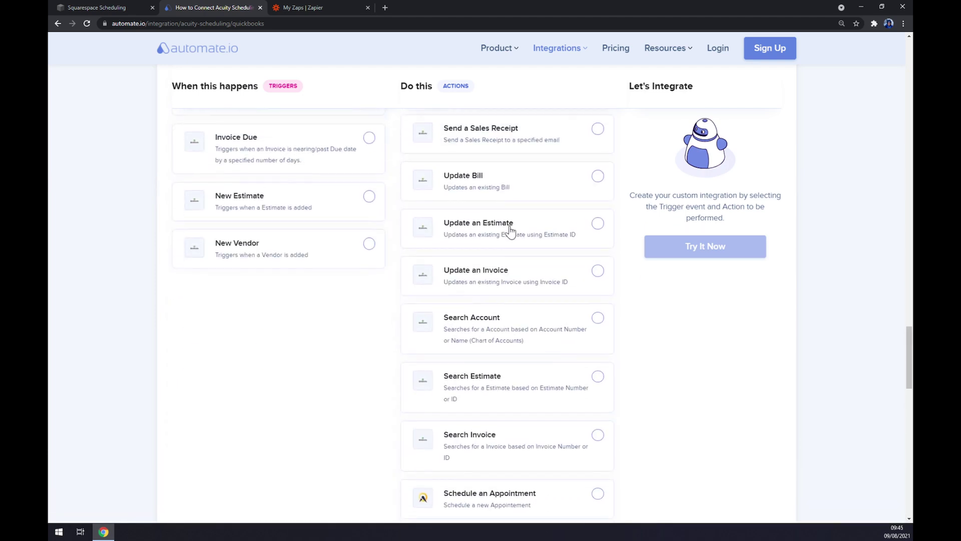
scroll(509, 230, "up", 10)
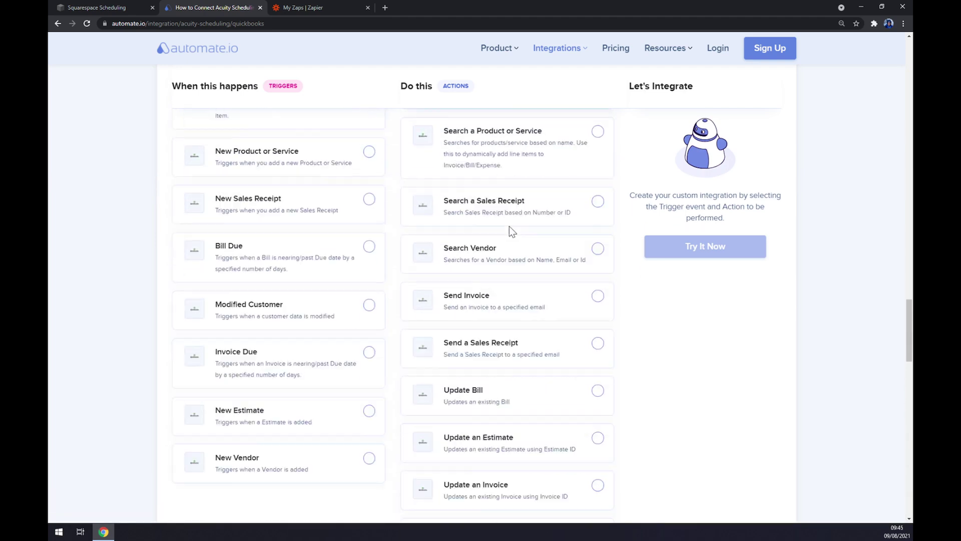
scroll(514, 231, "up", 4)
scroll(519, 233, "up", 2)
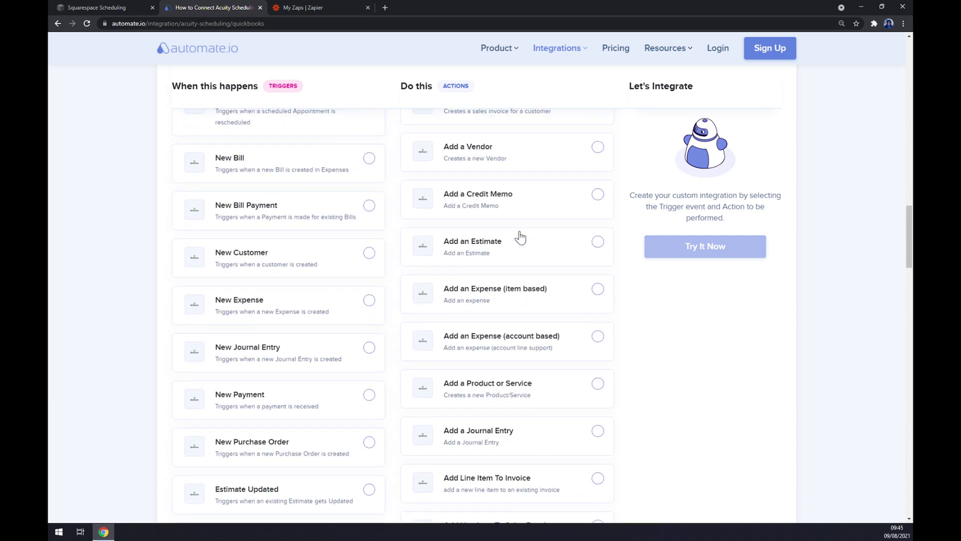
scroll(521, 237, "up", 5)
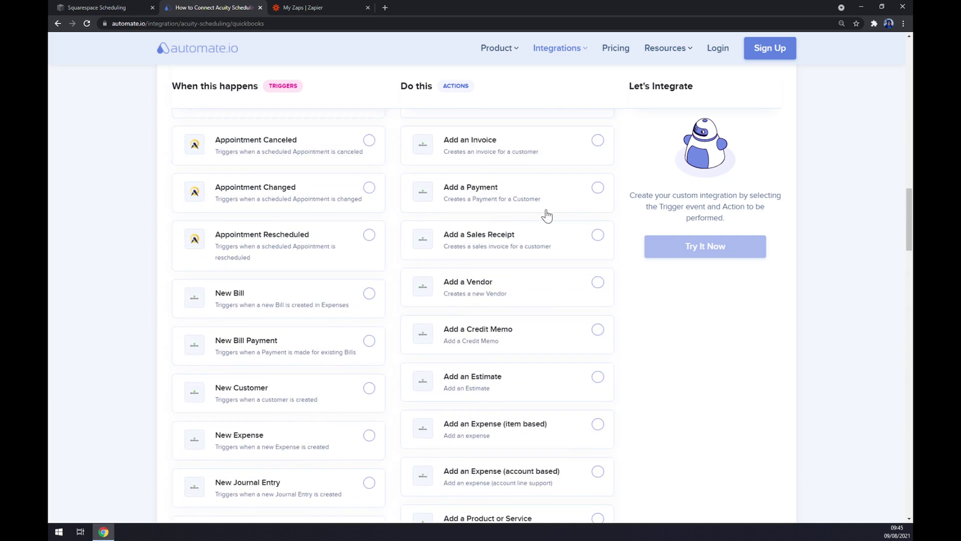
scroll(549, 205, "up", 4)
left_click(571, 273)
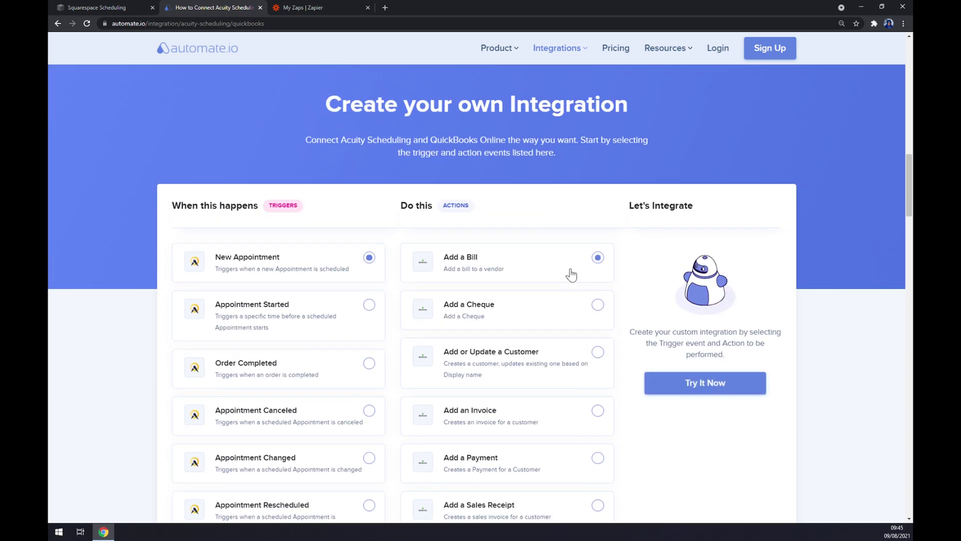
- Start the integration via Try It Now, toggle Login and Register, then go to Zapier's Zaps dashboard
left_click(695, 388)
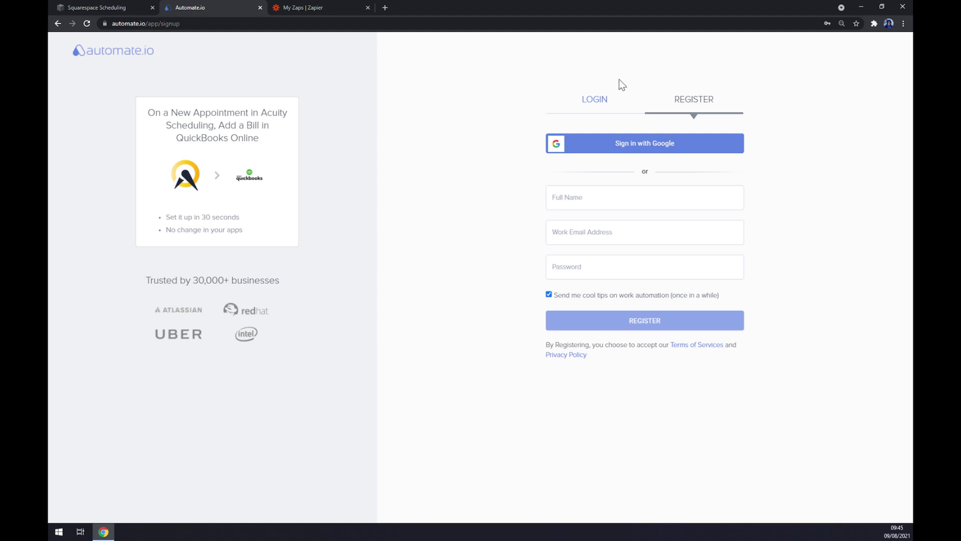
left_click(608, 100)
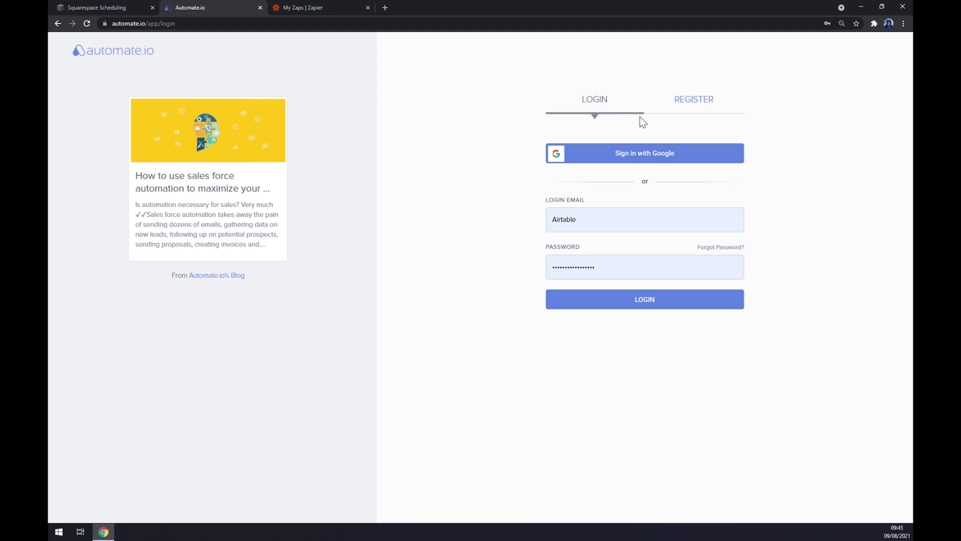
left_click(698, 100)
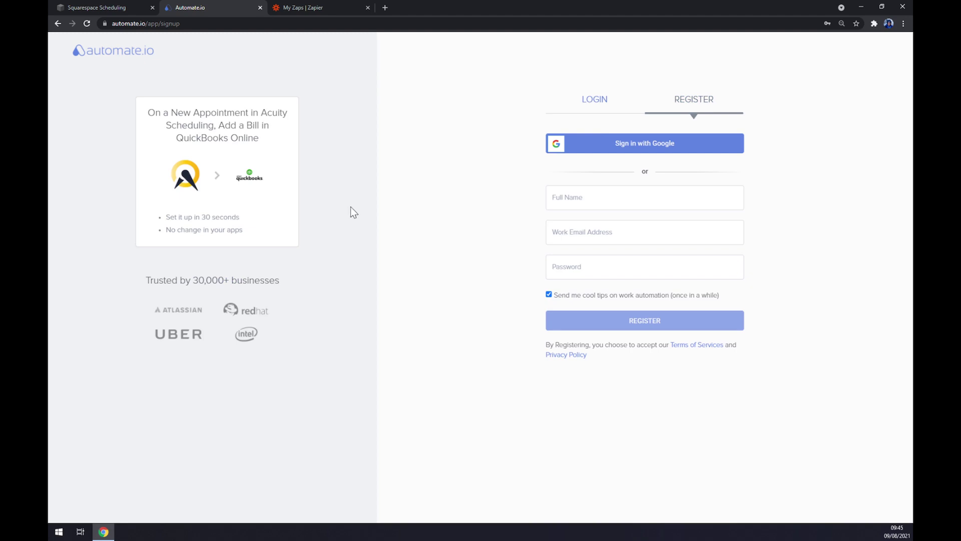
left_click(308, 7)
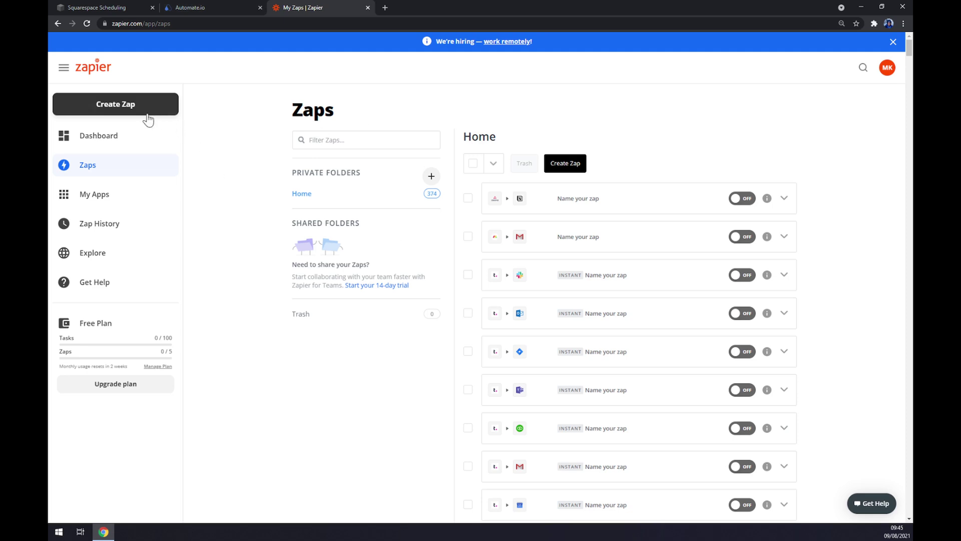
- Create a new Zap with Acuity Scheduling's Appointment Start as the trigger
left_click(134, 107)
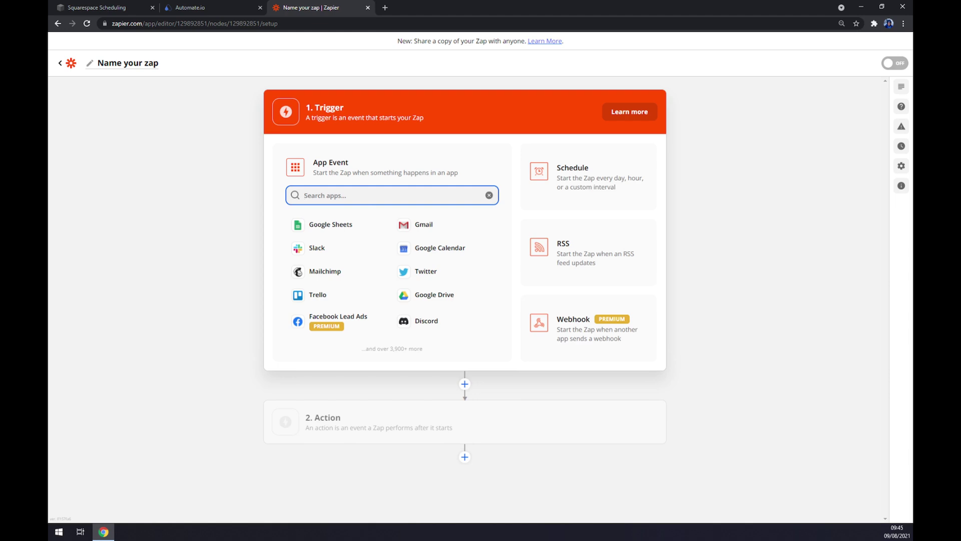
type("acui")
left_click(344, 225)
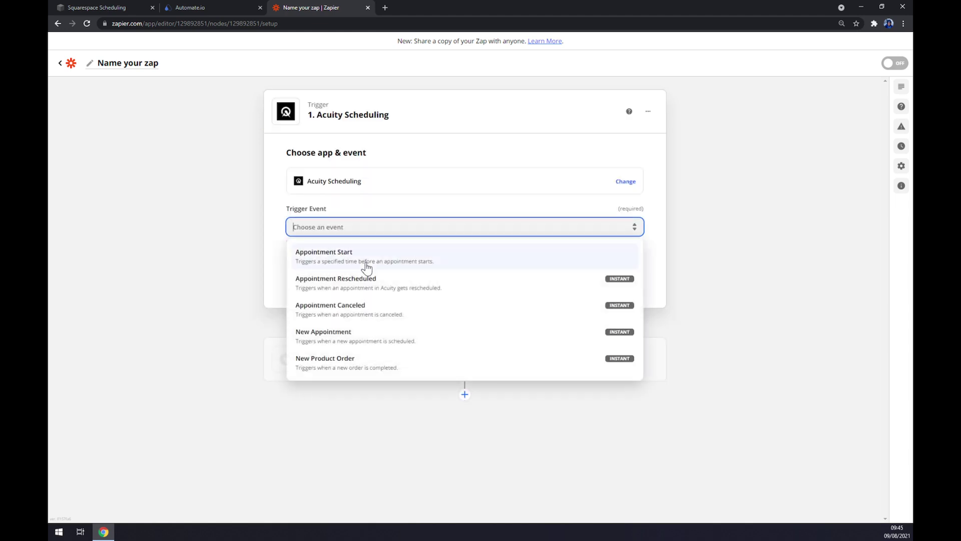
left_click(332, 262)
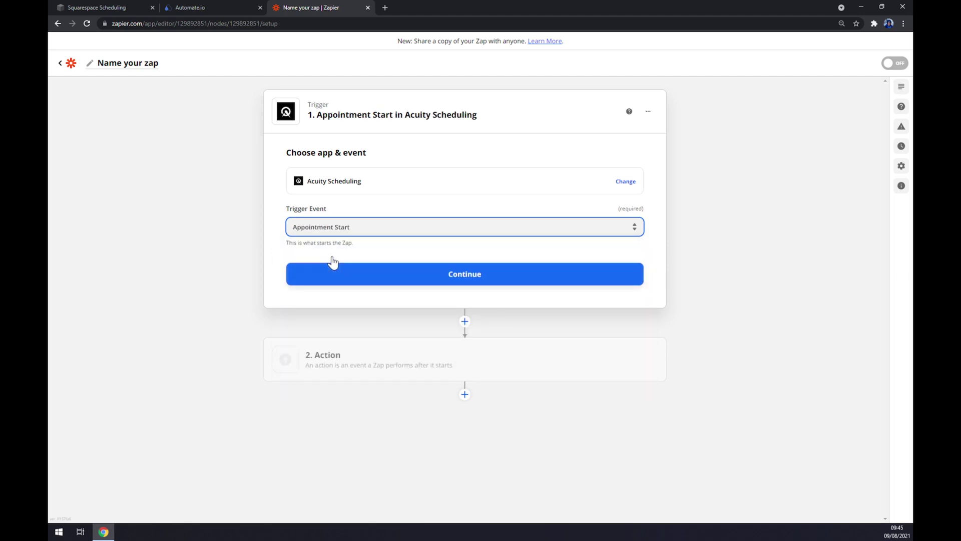
left_click(388, 275)
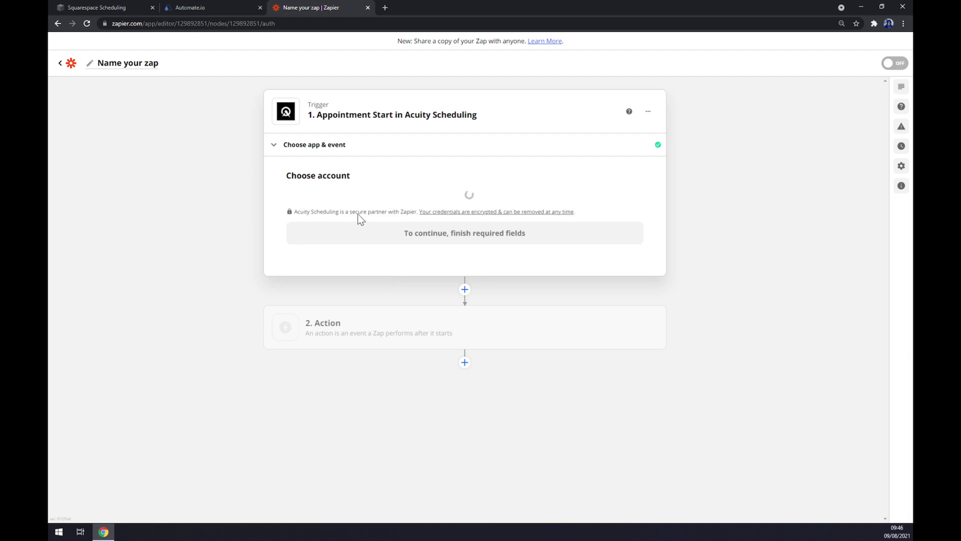
- Select the connected Acuity Scheduling account and accept the trigger settings
left_click(340, 211)
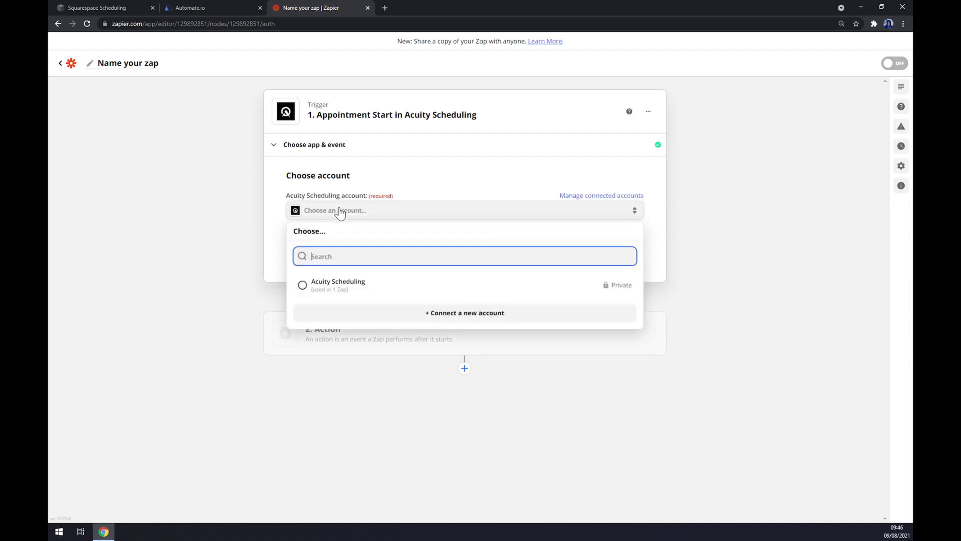
left_click(334, 290)
left_click(395, 251)
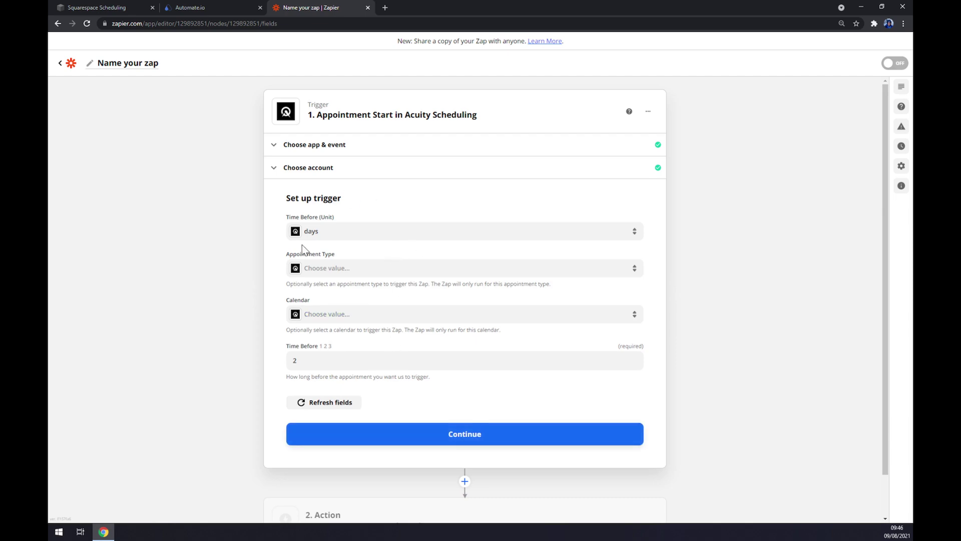
left_click(405, 434)
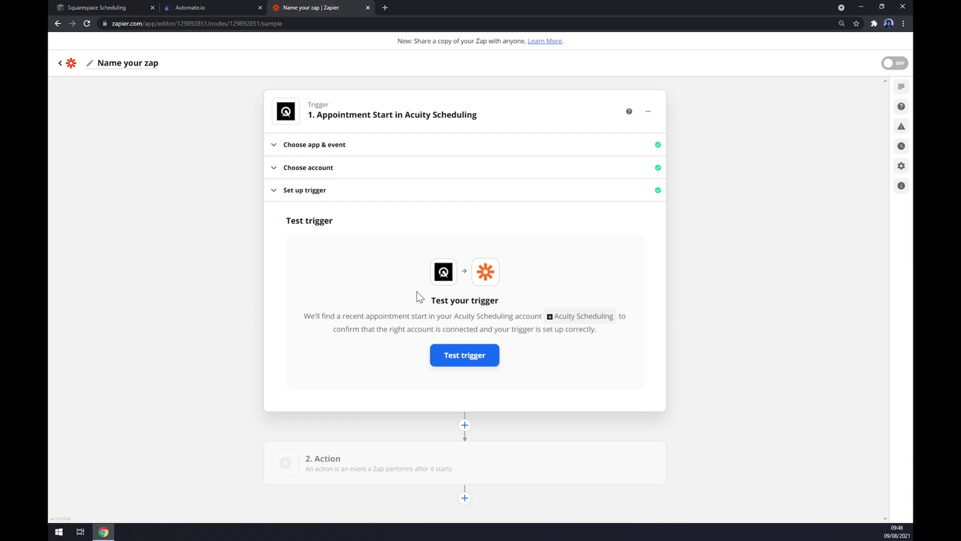
- Set the Zap's action to QuickBooks Online with the Update Invoice event
left_click(373, 469)
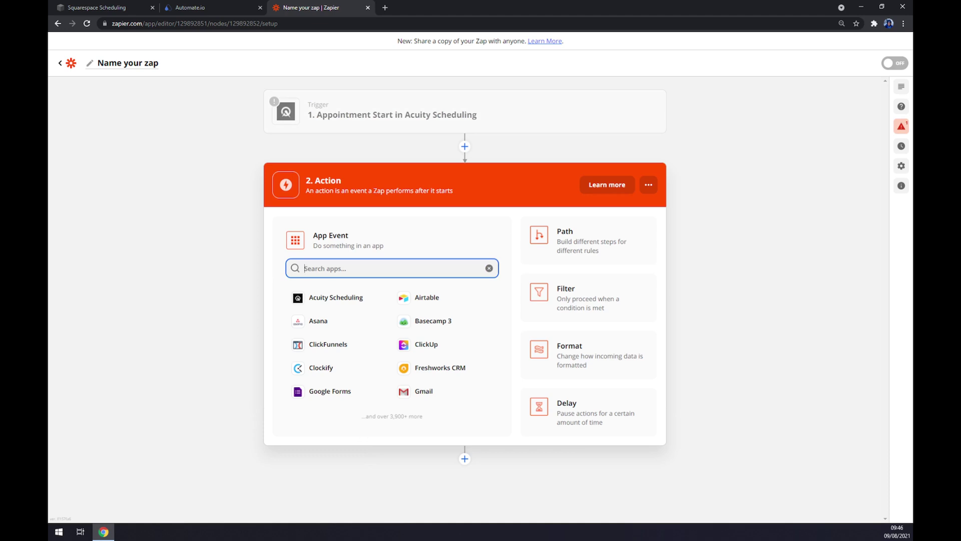
type("quick")
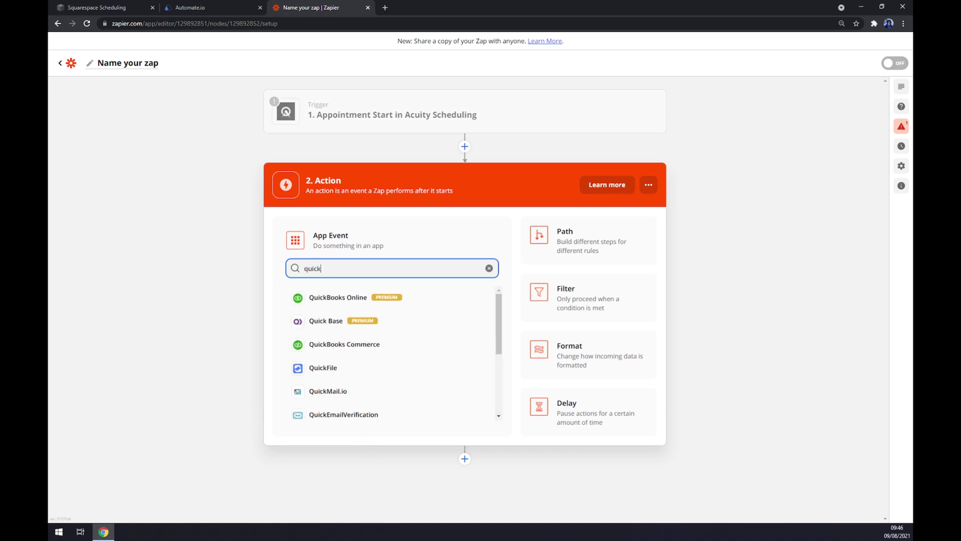
left_click(356, 300)
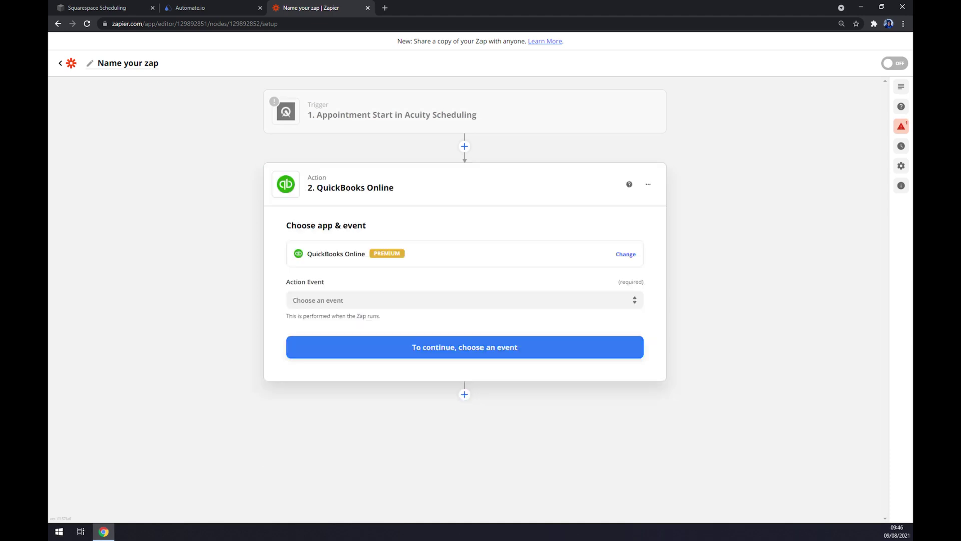
left_click(356, 300)
scroll(357, 340, "down", 1)
scroll(356, 340, "down", 5)
scroll(373, 368, "up", 4)
left_click(376, 359)
left_click(479, 354)
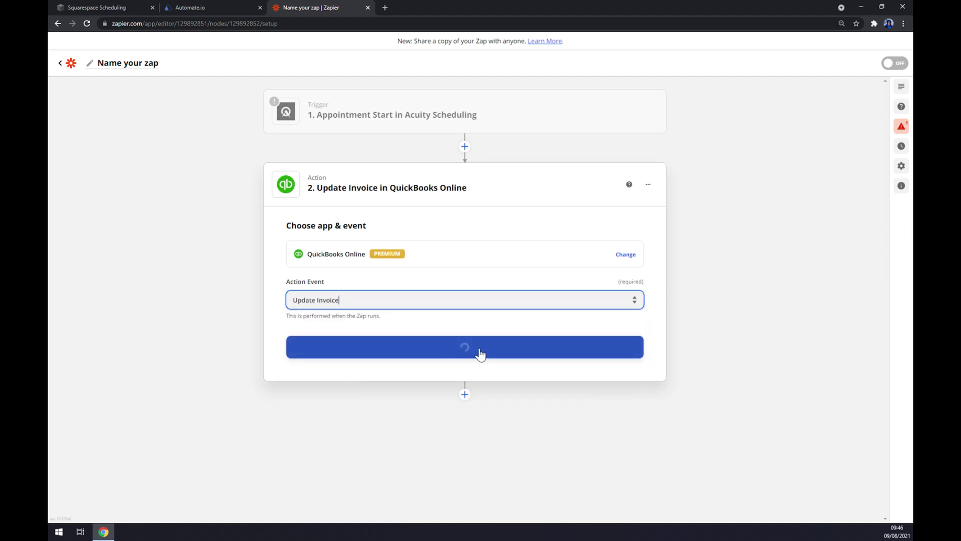
left_click(394, 353)
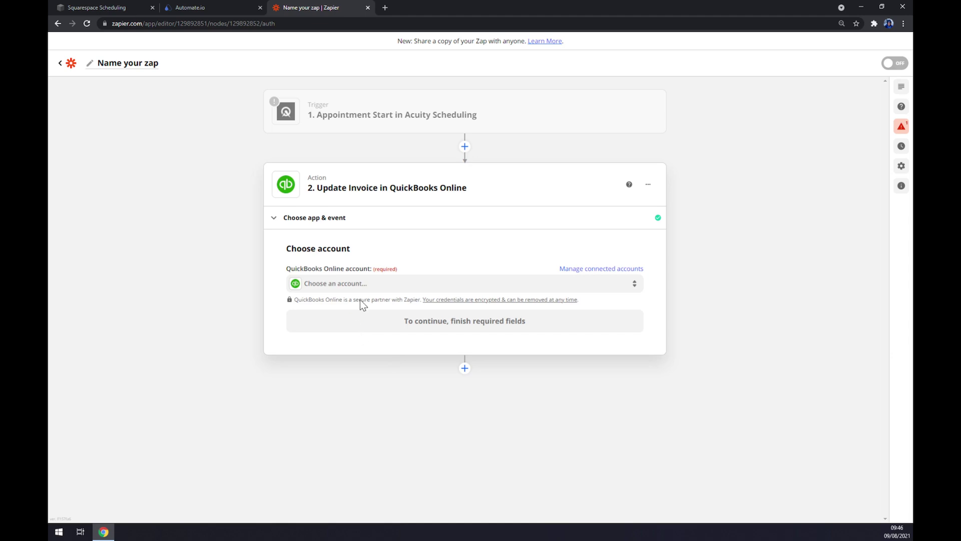